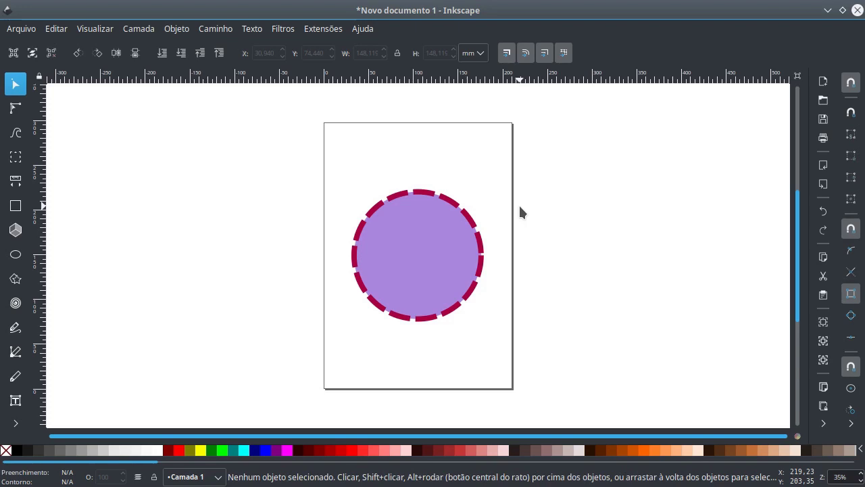
# Drag the circle up over the page edge, then undo to return it to centre.
pyautogui.press('alt')
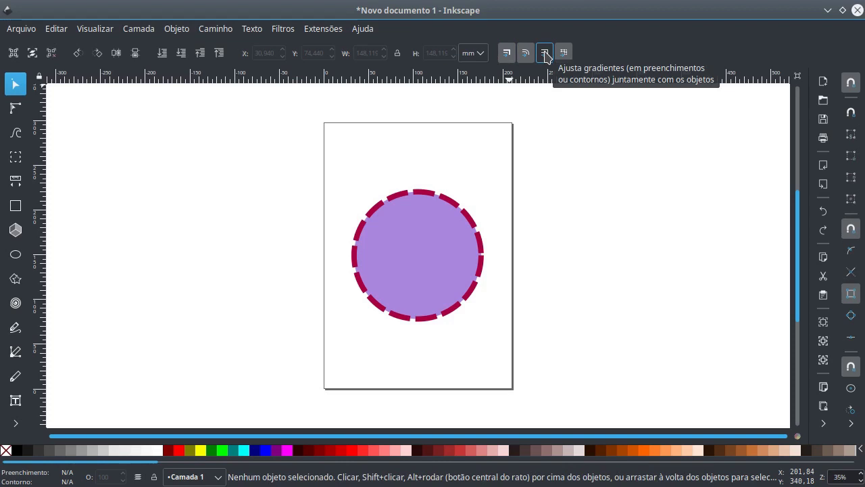
pyautogui.click(420, 250)
pyautogui.moveTo(420, 250)
pyautogui.mouseDown()
pyautogui.moveTo(494, 189)
pyautogui.moveTo(524, 142)
pyautogui.moveTo(471, 208)
pyautogui.moveTo(386, 363)
pyautogui.moveTo(240, 217)
pyautogui.mouseUp()
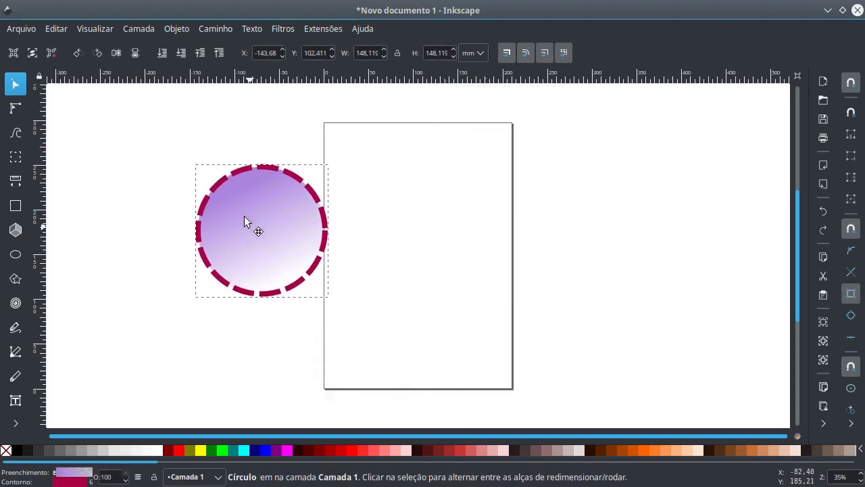
pyautogui.hotkey('ctrl', 'z')
pyautogui.hotkey('ctrl', 'z')
pyautogui.hotkey('ctrl', 'z')
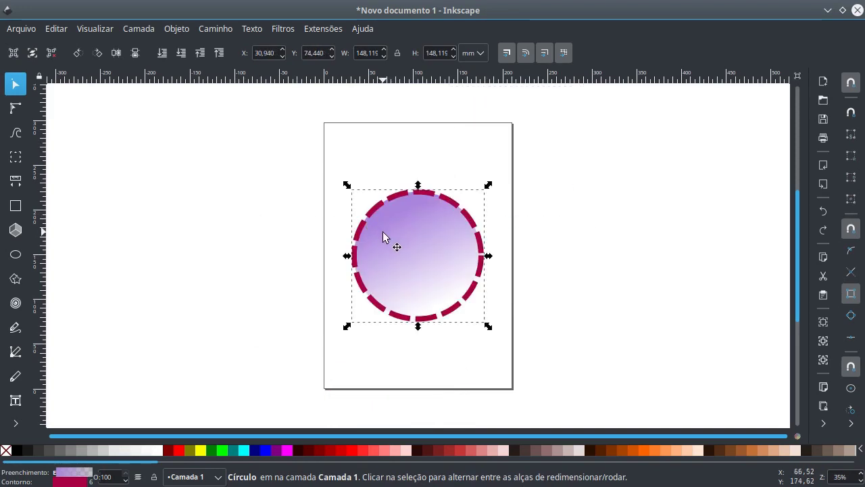
# Stop gradients transforming with objects, then move the circle up, down, and back near centre.
pyautogui.click(545, 54)
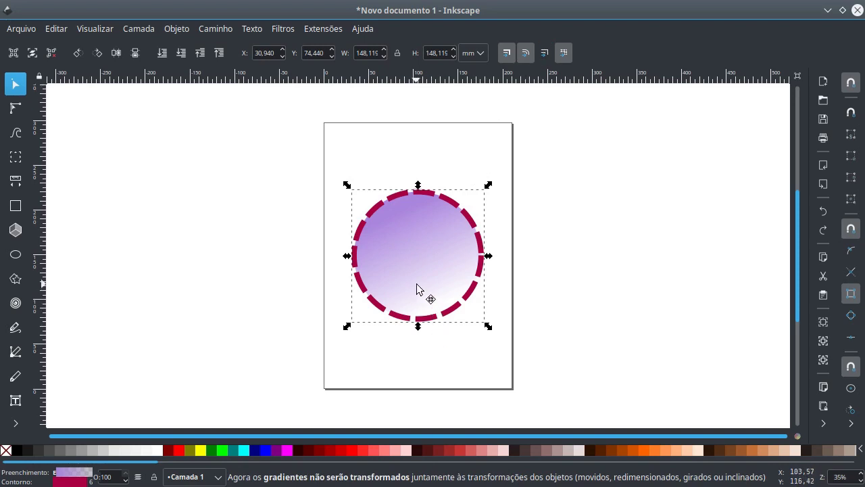
pyautogui.moveTo(417, 290); pyautogui.dragTo(427, 172)
pyautogui.moveTo(432, 132); pyautogui.dragTo(420, 328)
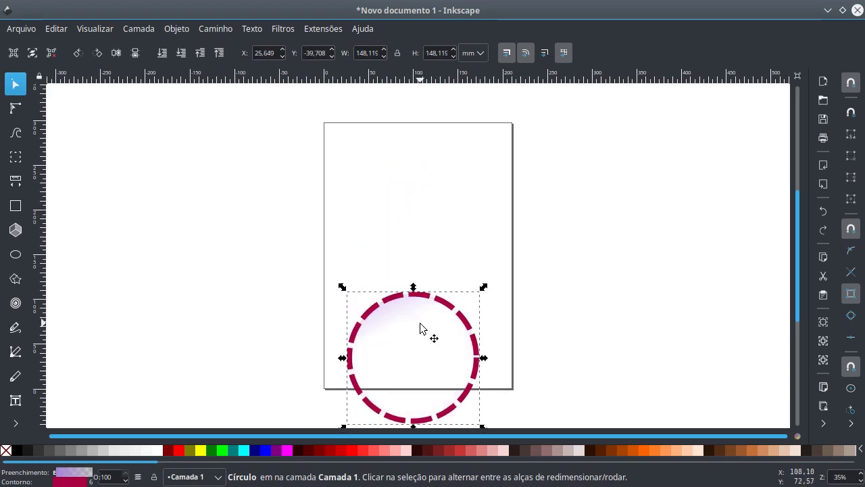
pyautogui.moveTo(405, 384); pyautogui.dragTo(413, 259)
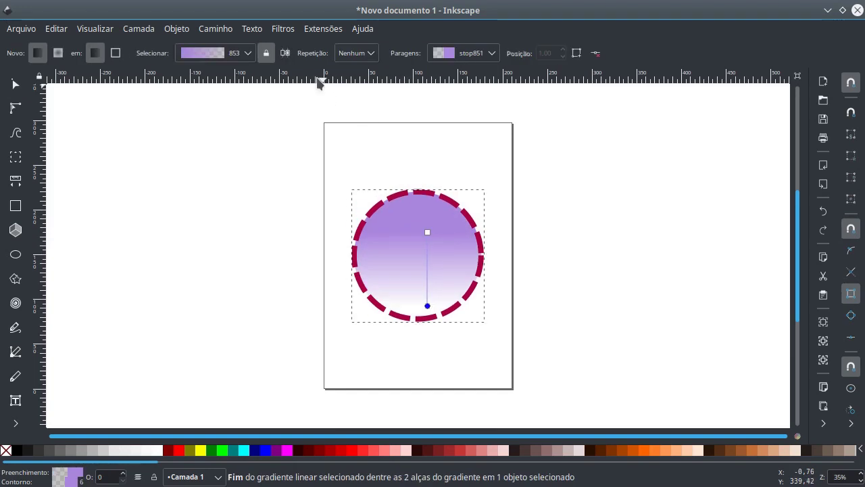
# Reverse the circle's gradient direction three times, ending with purple on top.
pyautogui.click(286, 54)
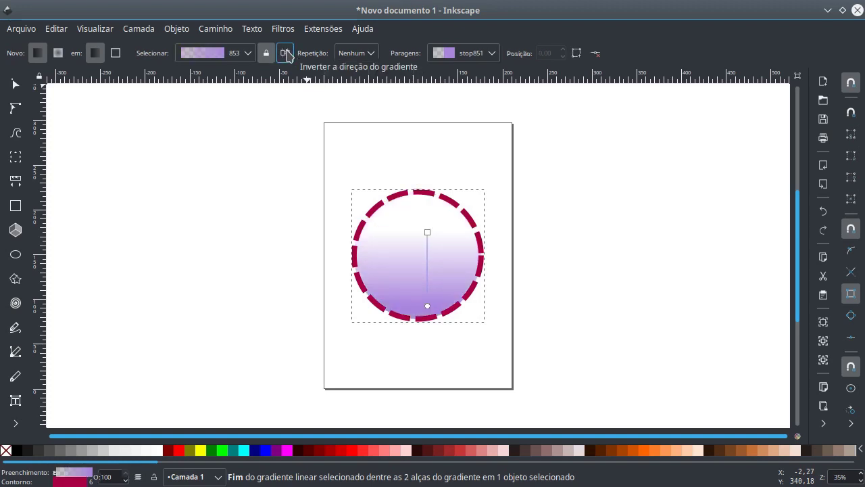
pyautogui.click(286, 53)
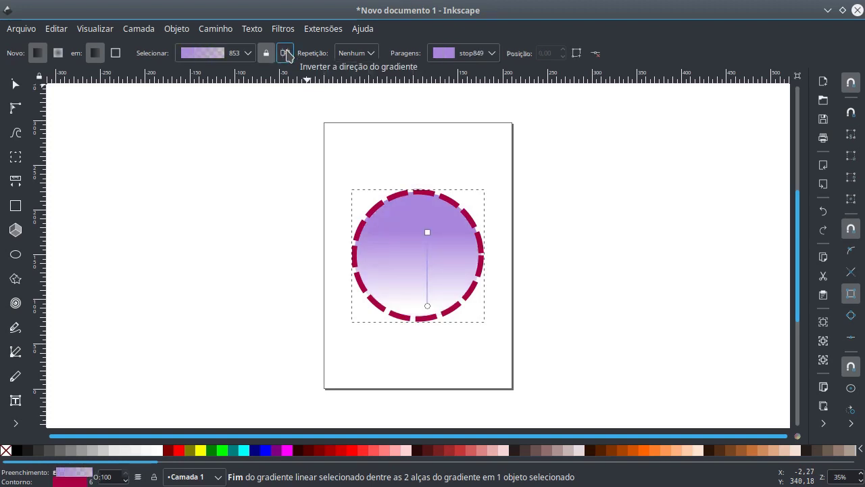
pyautogui.click(286, 53)
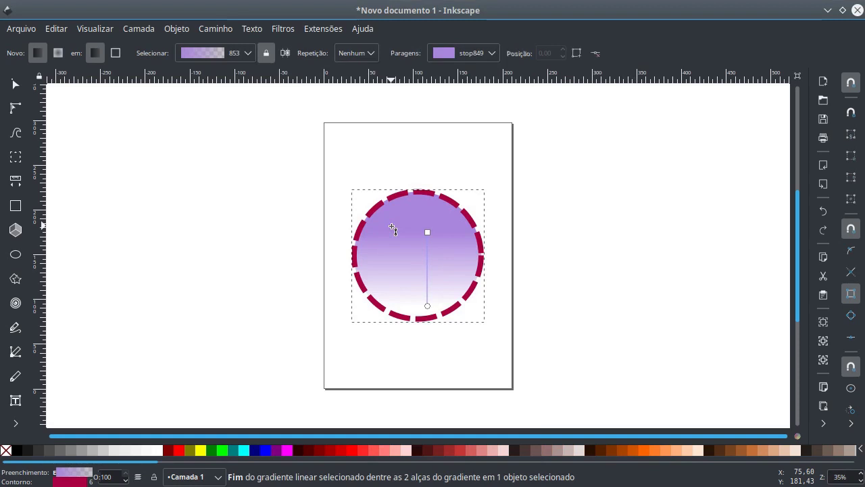
# Set the gradient repeat to Reflected and pull the end handle up inside the circle.
pyautogui.click(371, 53)
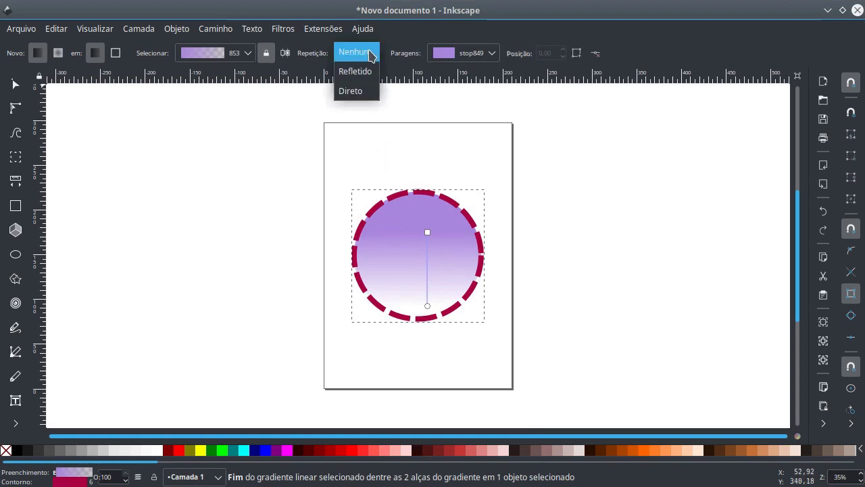
pyautogui.click(376, 75)
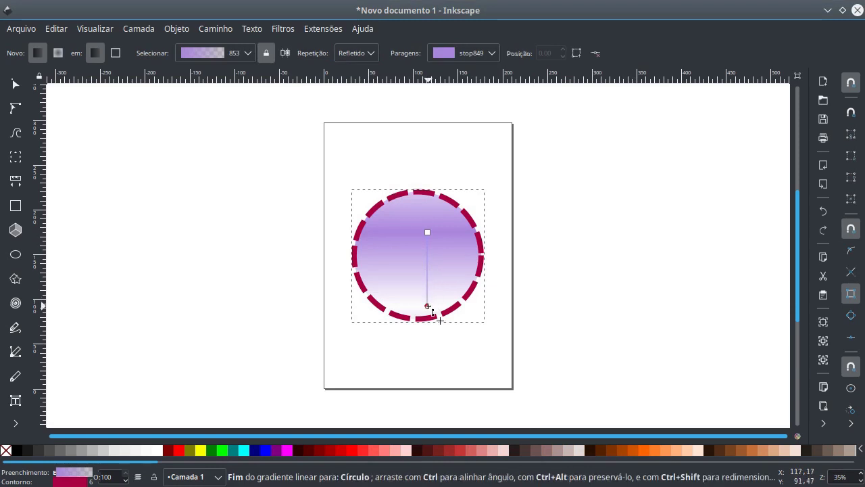
pyautogui.moveTo(427, 305)
pyautogui.mouseDown()
pyautogui.moveTo(425, 286)
pyautogui.moveTo(430, 299)
pyautogui.mouseUp()
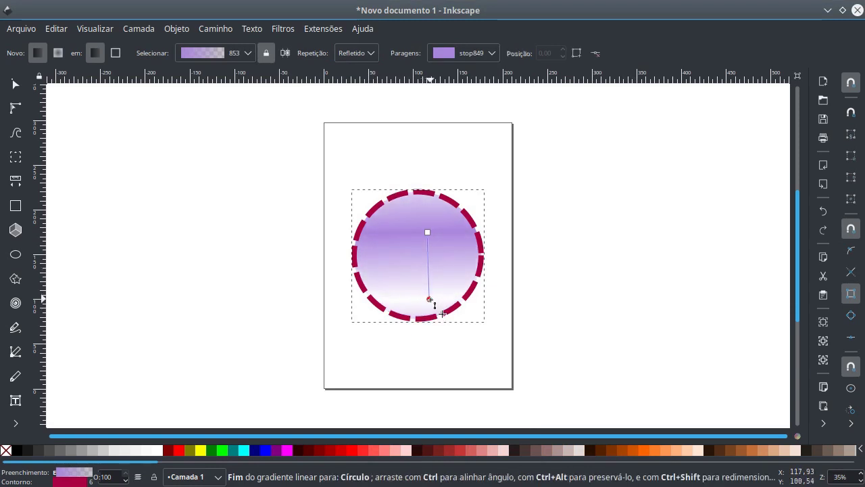
# Switch repeat to Direct, draw the handles closer for narrower stripes, then undo to no repeat.
pyautogui.click(366, 54)
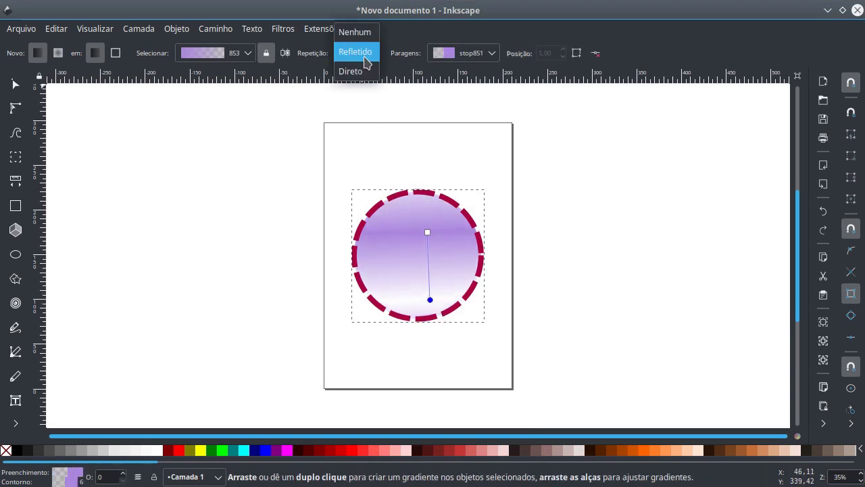
pyautogui.click(364, 72)
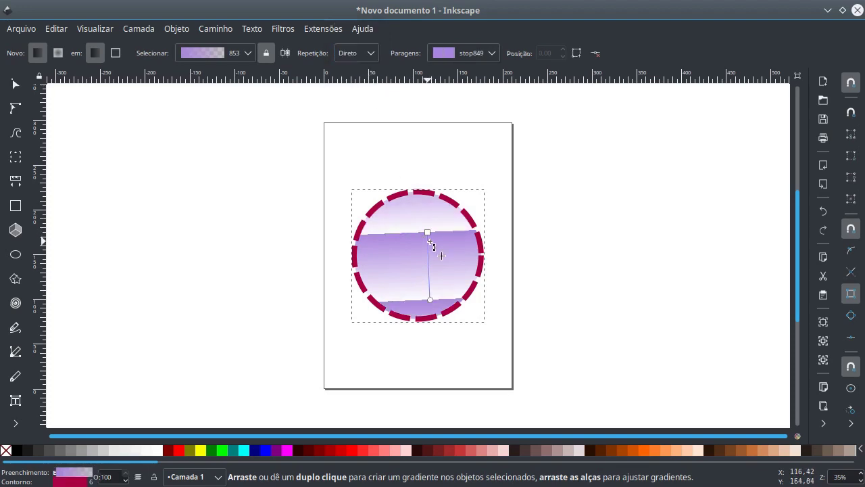
pyautogui.moveTo(428, 232)
pyautogui.mouseDown()
pyautogui.moveTo(427, 216)
pyautogui.moveTo(429, 224)
pyautogui.mouseUp()
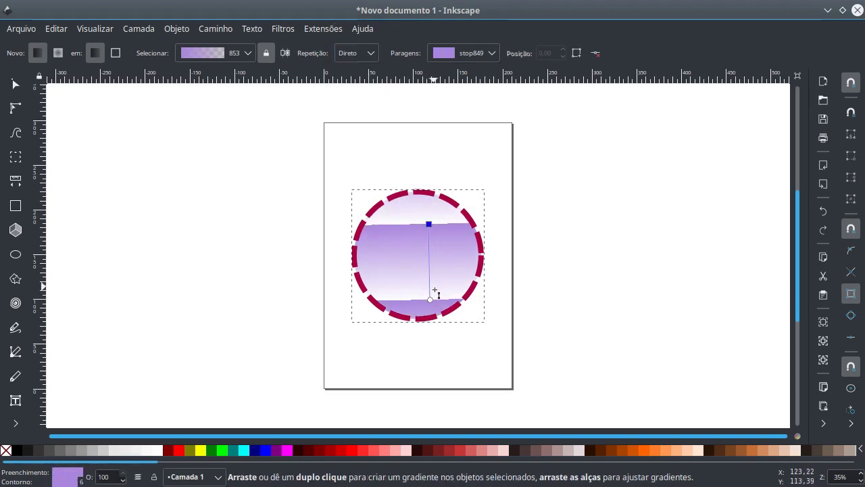
pyautogui.moveTo(430, 300); pyautogui.dragTo(435, 255)
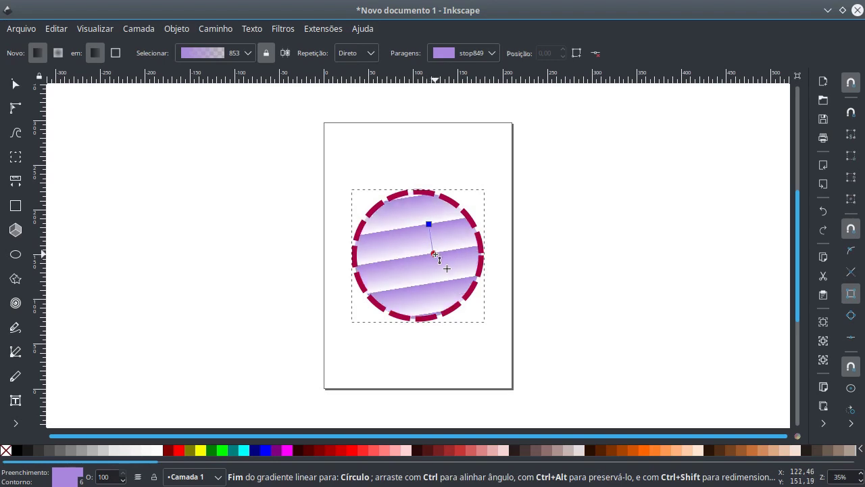
pyautogui.click(435, 254)
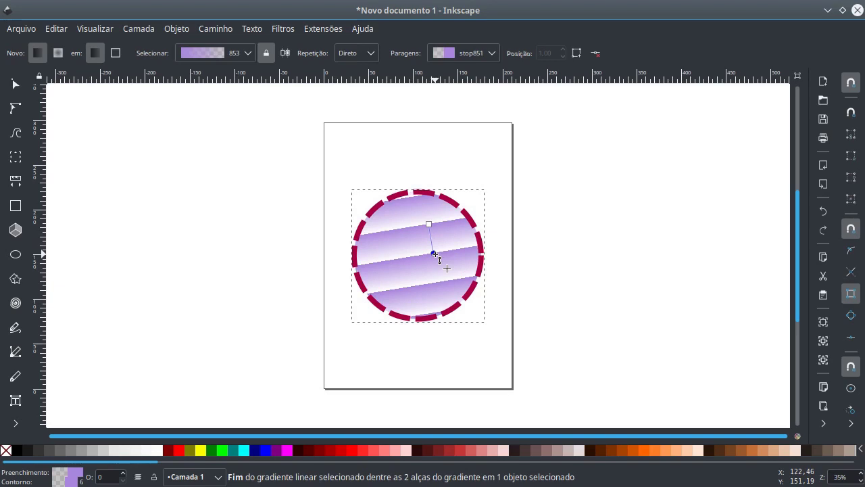
pyautogui.hotkey('ctrl', 'z')
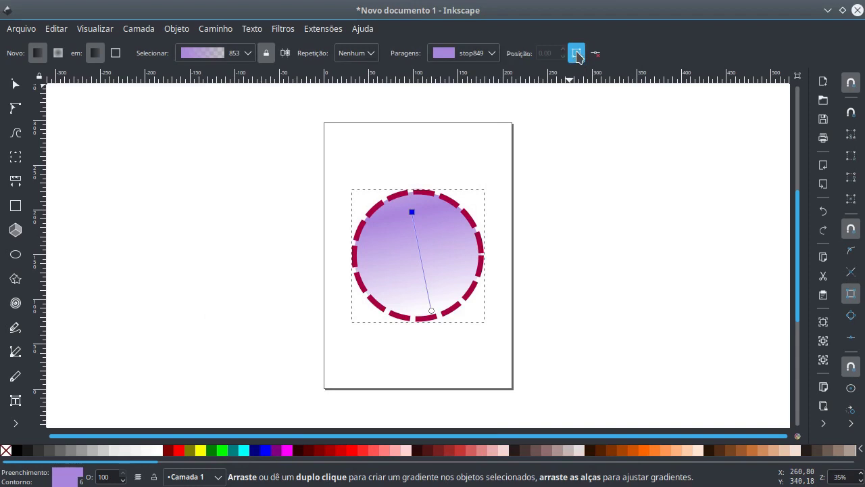
# Replace the gradient's middle stop with two new stops on the gradient line.
pyautogui.click(578, 56)
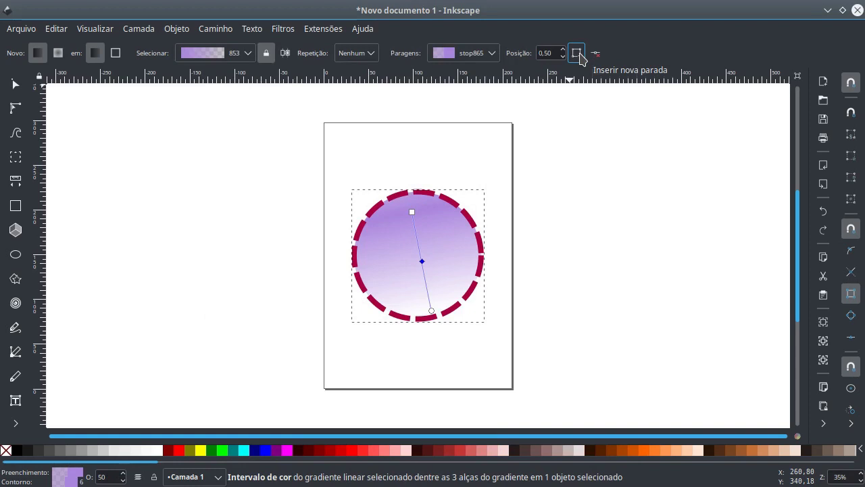
pyautogui.click(595, 53)
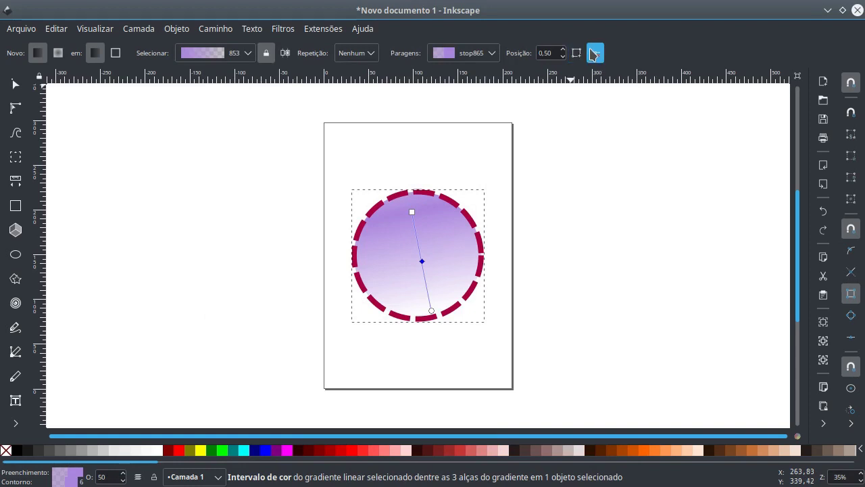
pyautogui.doubleClick(418, 241)
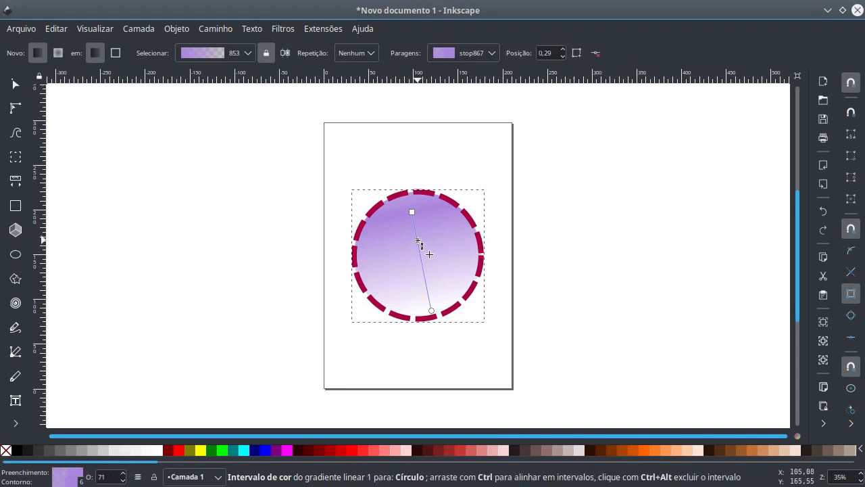
pyautogui.doubleClick(425, 278)
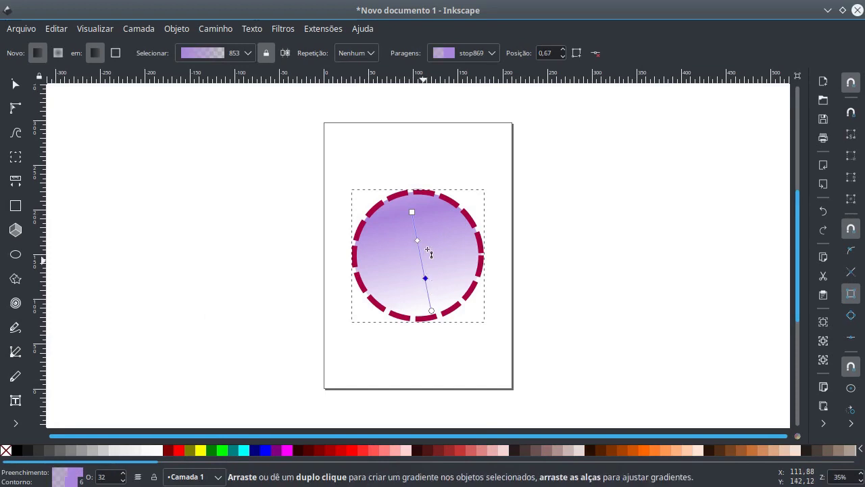
pyautogui.moveTo(417, 241); pyautogui.dragTo(419, 249)
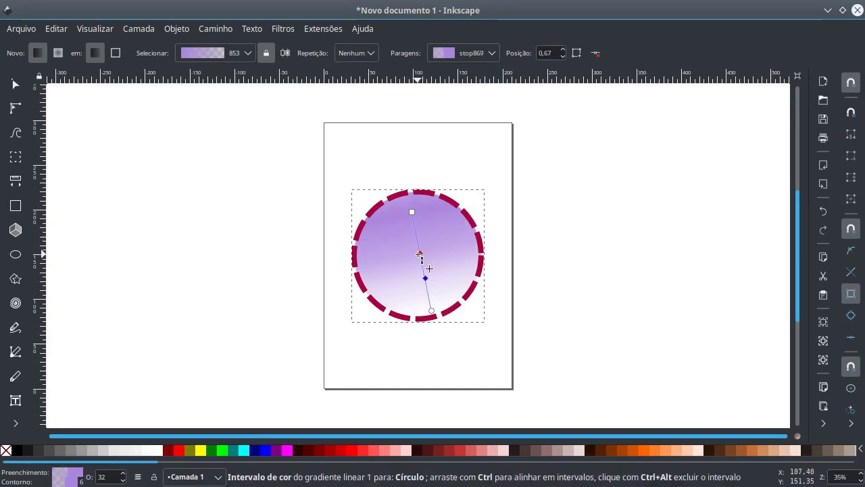
# Colour the upper new stop red and the lower one yellow.
pyautogui.click(344, 450)
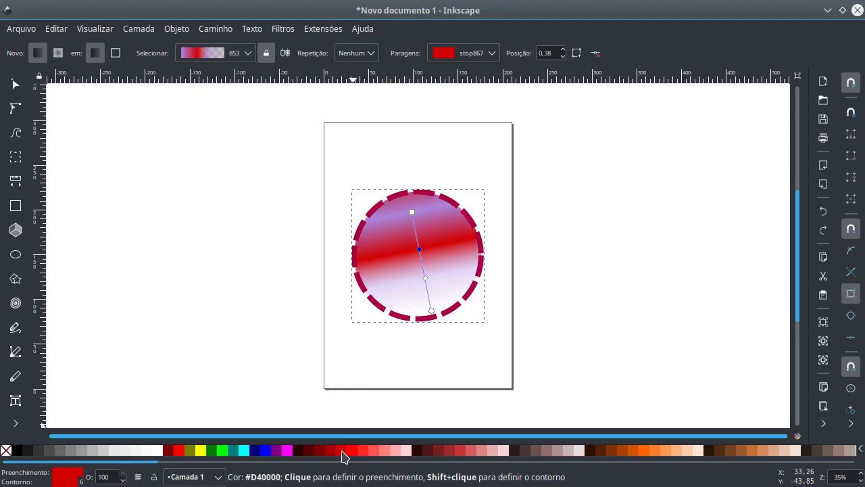
pyautogui.click(426, 278)
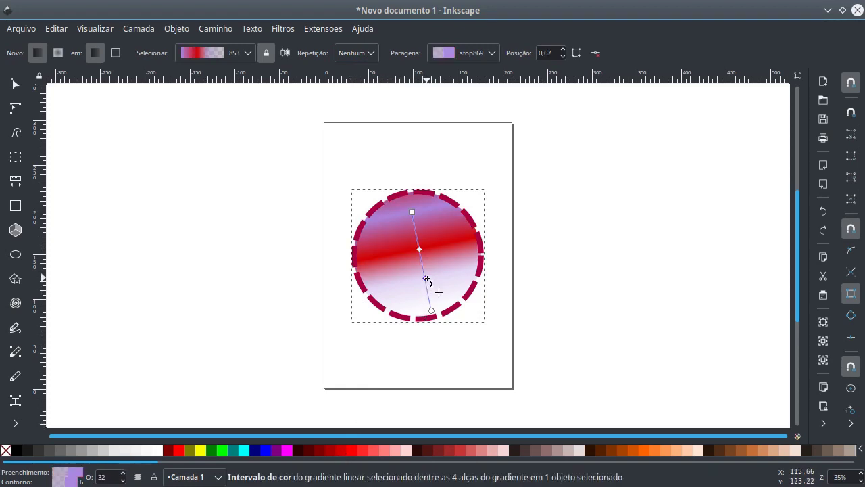
pyautogui.click(200, 450)
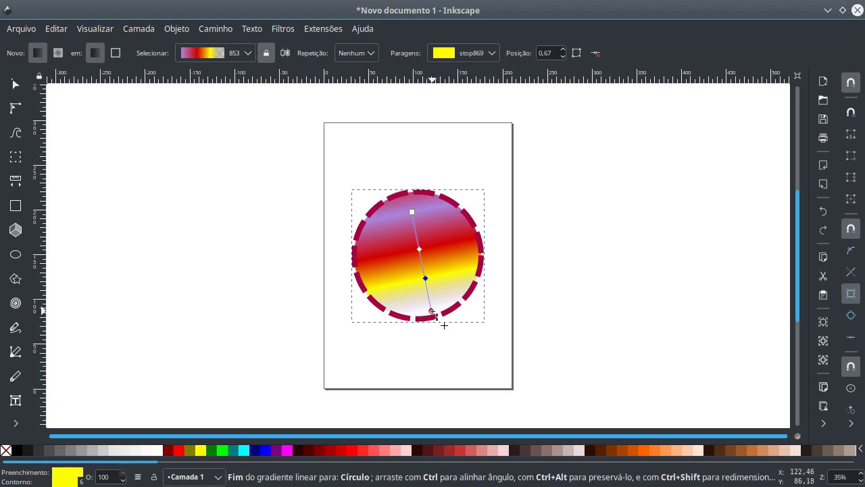
# Extend the gradient end below the circle, raise the red stop, and move the start to the top edge.
pyautogui.moveTo(431, 310); pyautogui.dragTo(441, 336)
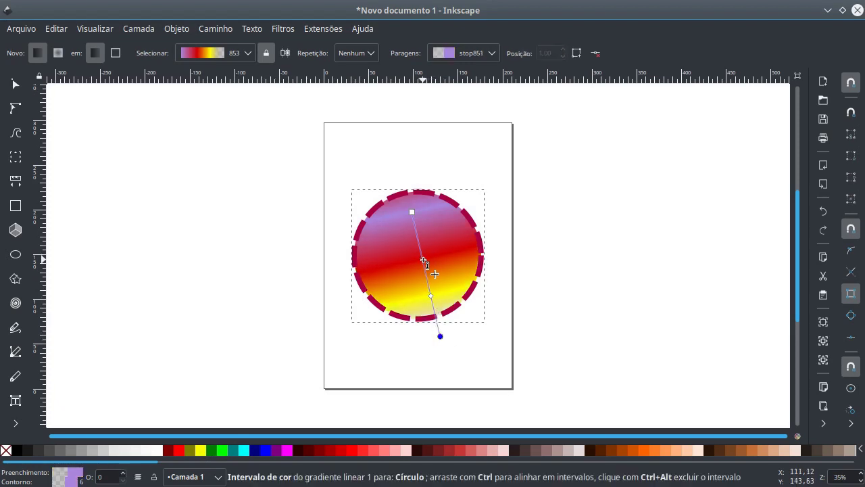
pyautogui.moveTo(422, 259); pyautogui.dragTo(420, 247)
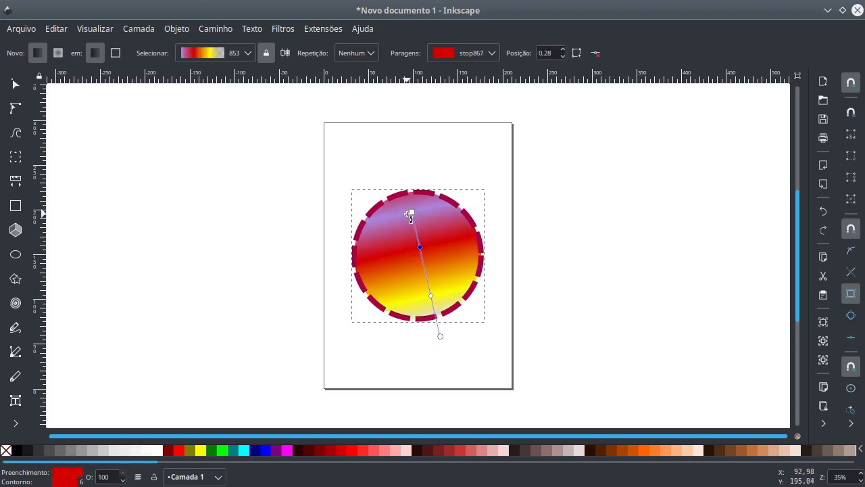
pyautogui.moveTo(410, 213); pyautogui.dragTo(409, 203)
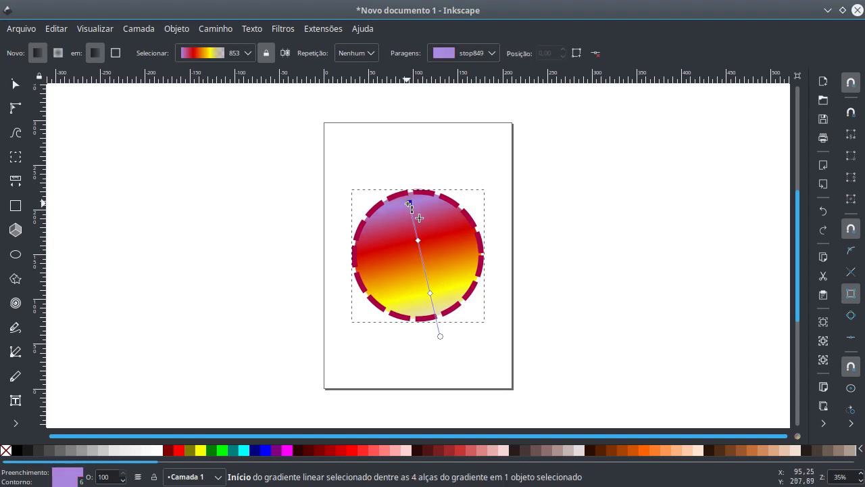
pyautogui.doubleClick(419, 242)
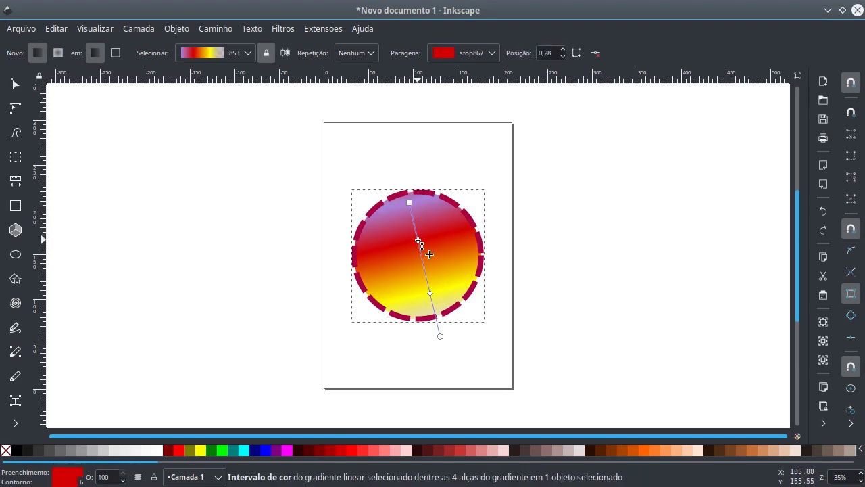
pyautogui.press('Delete')
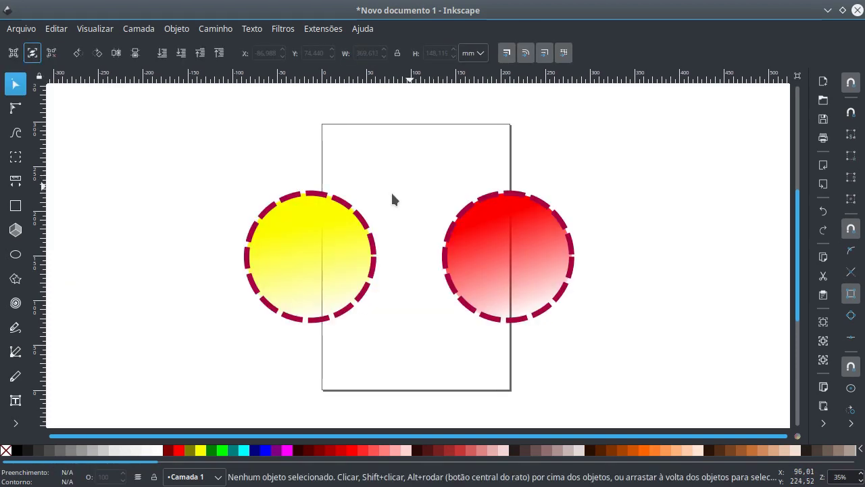
# Select both circles and both of their gradient end stops for gradient editing.
pyautogui.click(338, 215)
pyautogui.keyDown('shift'); pyautogui.click(476, 236); pyautogui.keyUp('shift')
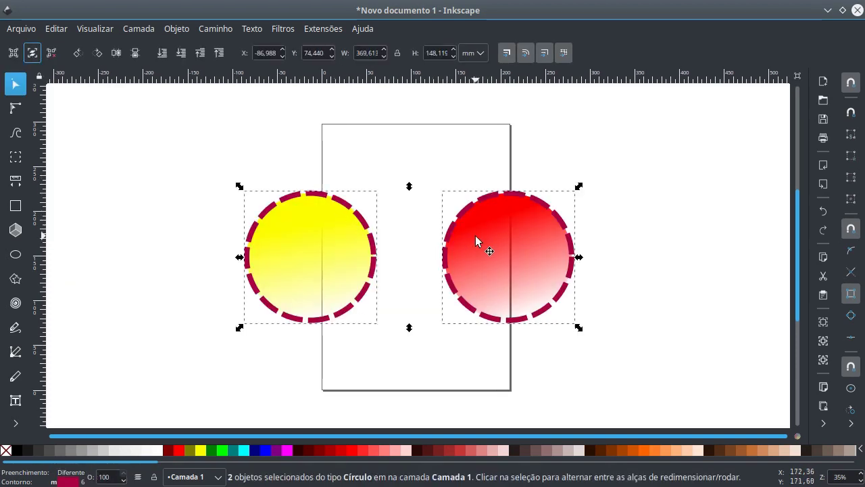
pyautogui.press('g')
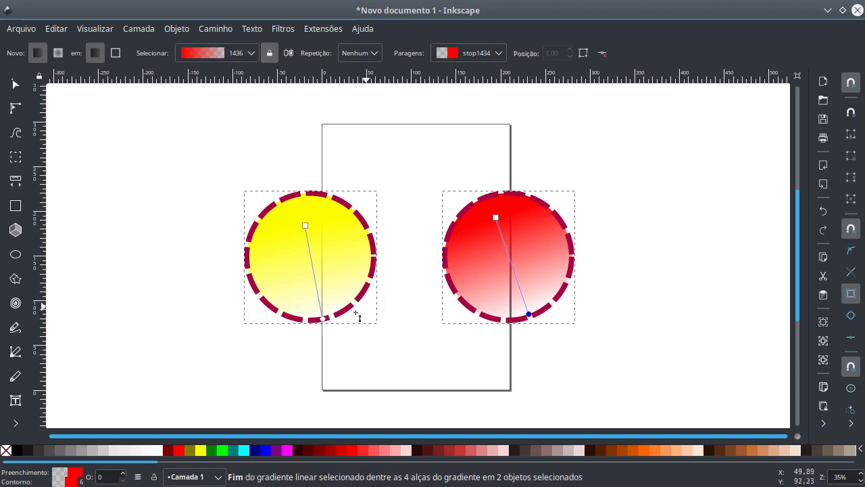
pyautogui.click(324, 319)
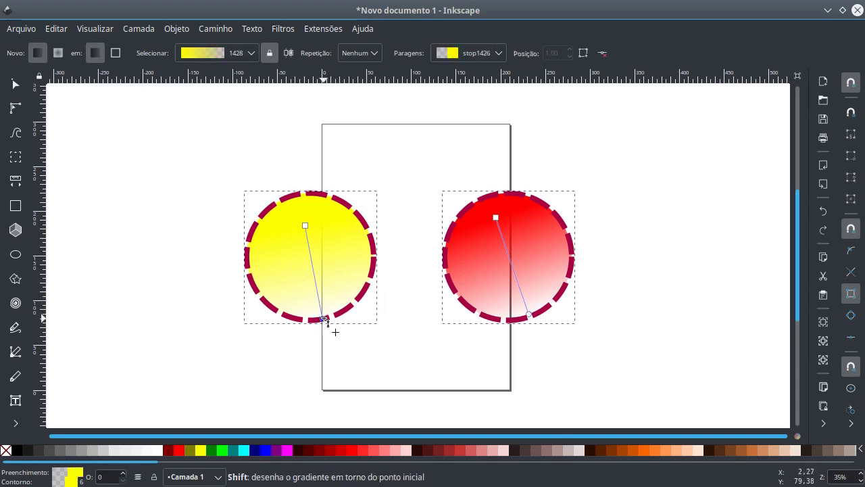
pyautogui.keyDown('shift'); pyautogui.click(530, 316); pyautogui.keyUp('shift')
# Colour both end stops green and reposition them near the circles' bottoms.
pyautogui.moveTo(530, 316)
pyautogui.mouseDown()
pyautogui.moveTo(492, 325)
pyautogui.moveTo(485, 294)
pyautogui.moveTo(520, 300)
pyautogui.moveTo(513, 287)
pyautogui.mouseUp()
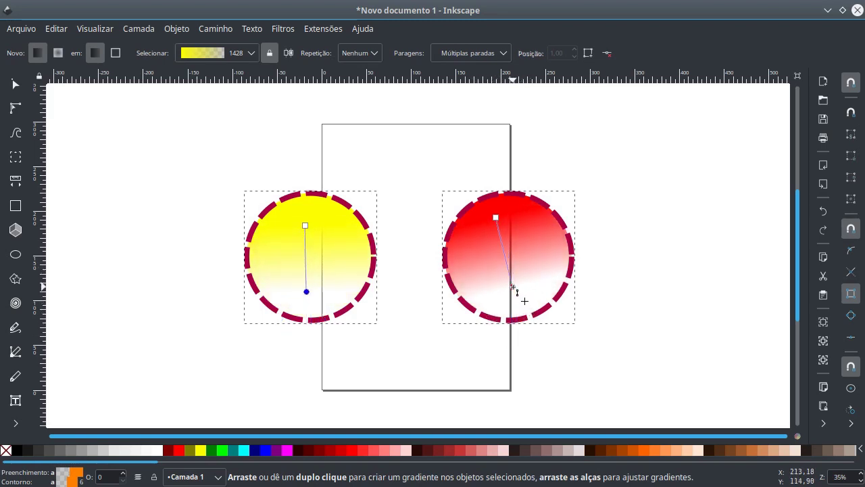
pyautogui.click(214, 450)
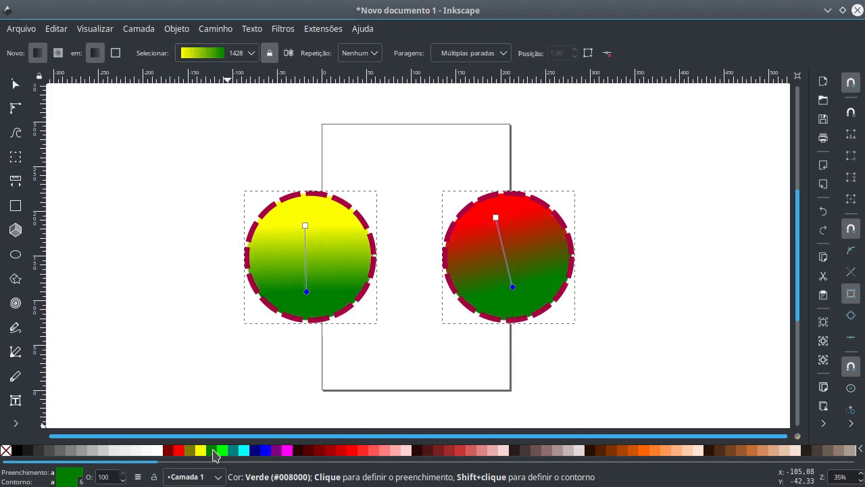
pyautogui.moveTo(306, 292); pyautogui.dragTo(318, 313)
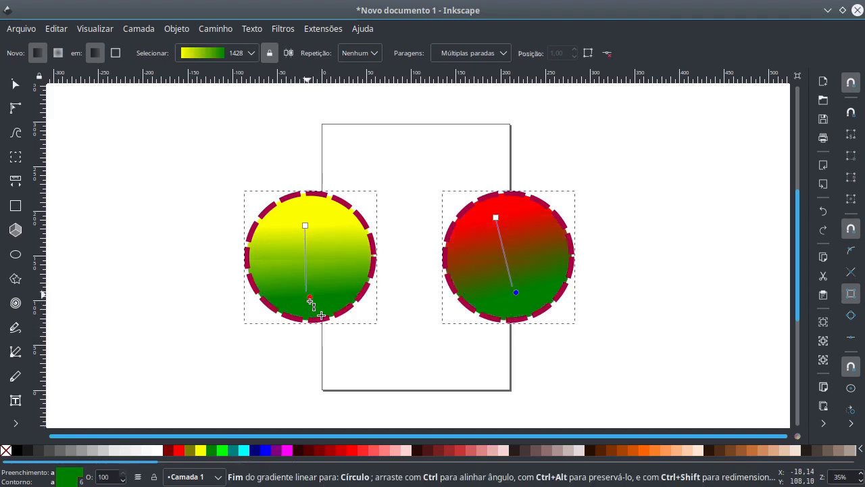